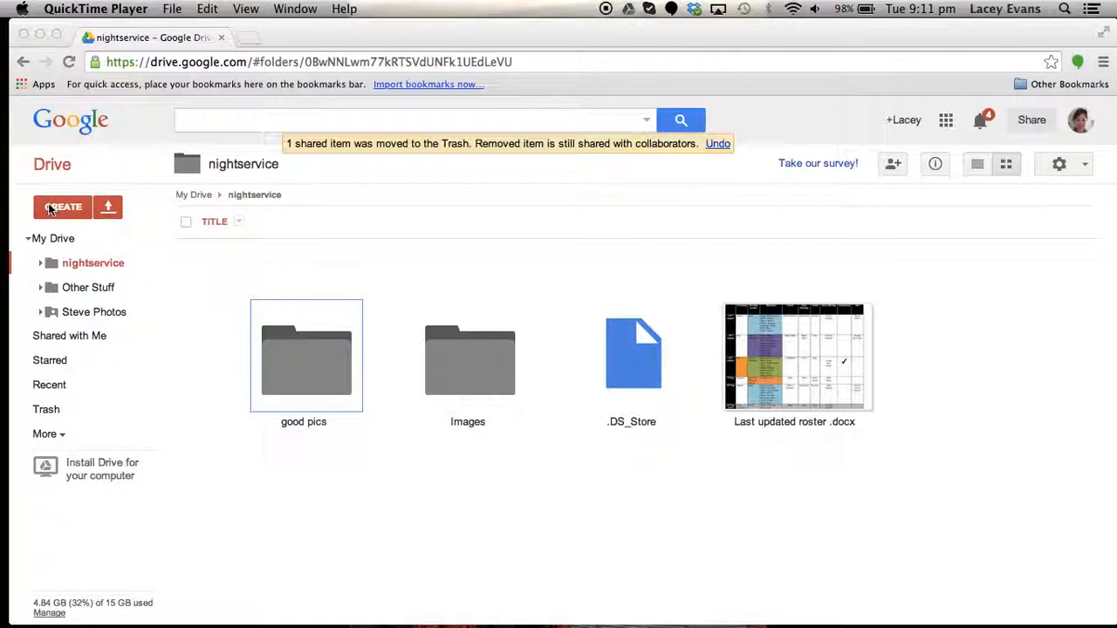
{"action": "left_click", "coordinate": [90, 213]}
{"action": "left_click", "coordinate": [69, 210]}
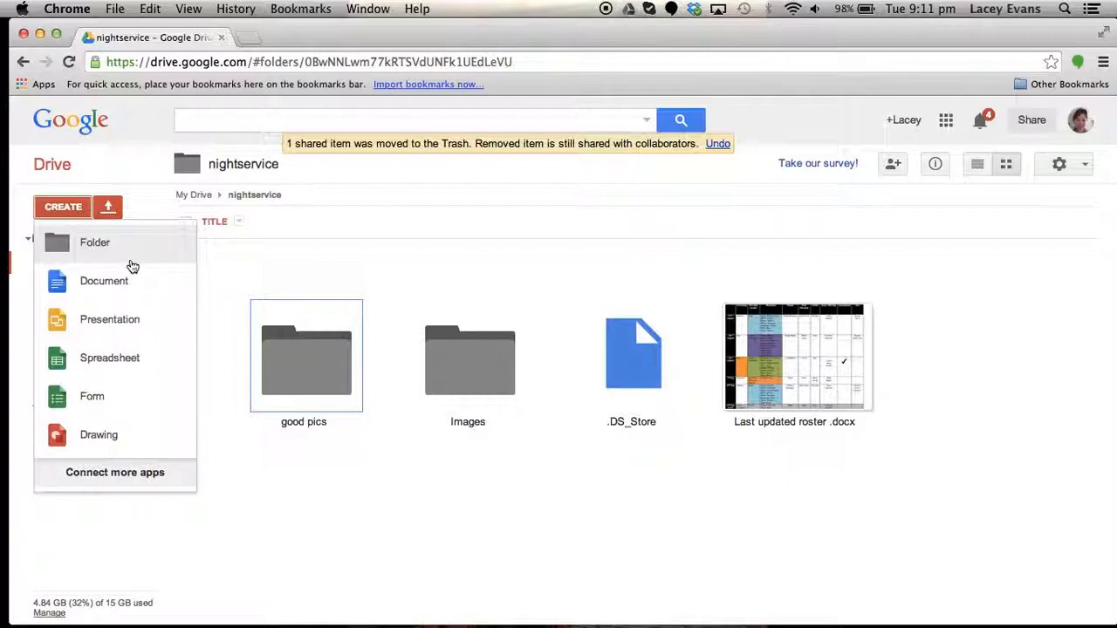
{"action": "left_click", "coordinate": [417, 500]}
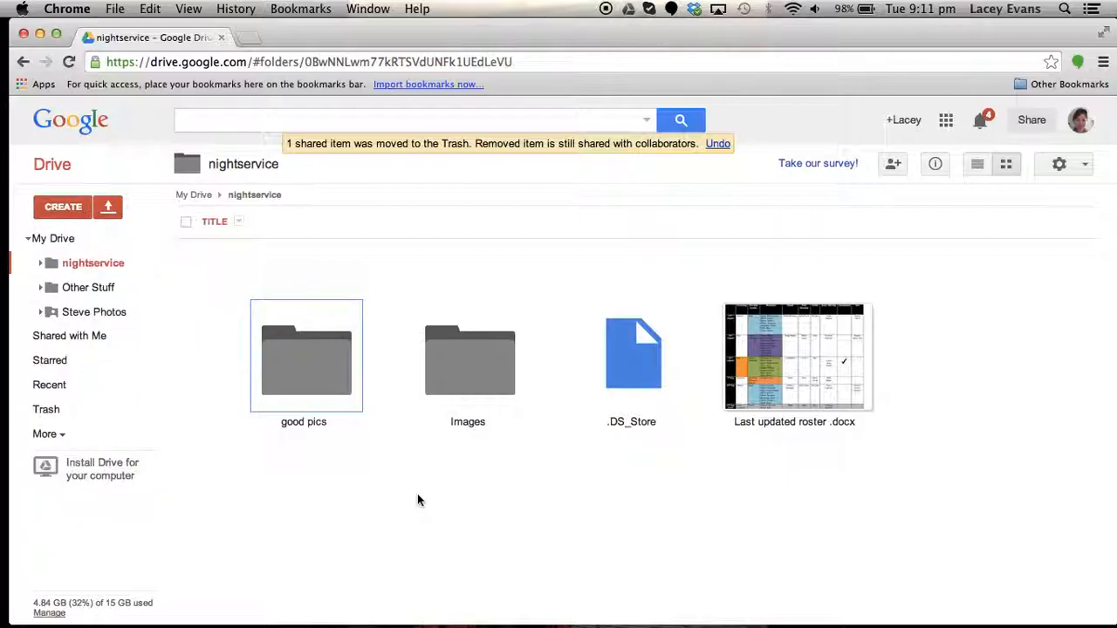
Create a folder named Rosters inside nightservice and move Last updated roster .docx into it.
{"action": "left_click", "coordinate": [63, 207]}
{"action": "left_click", "coordinate": [76, 241]}
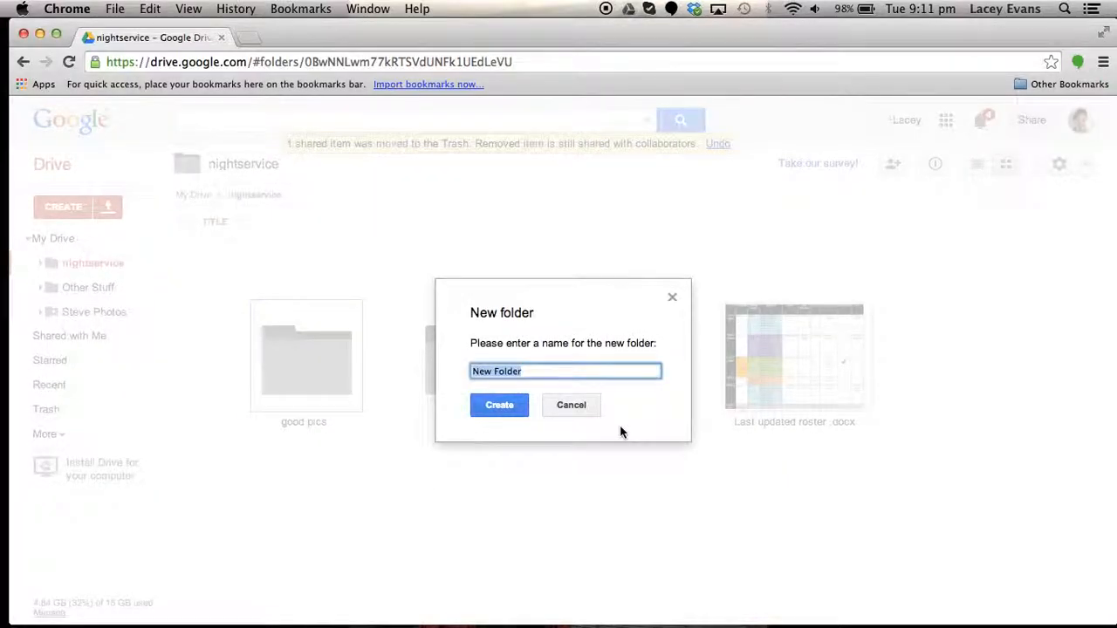
{"action": "type", "text": "Rosters"}
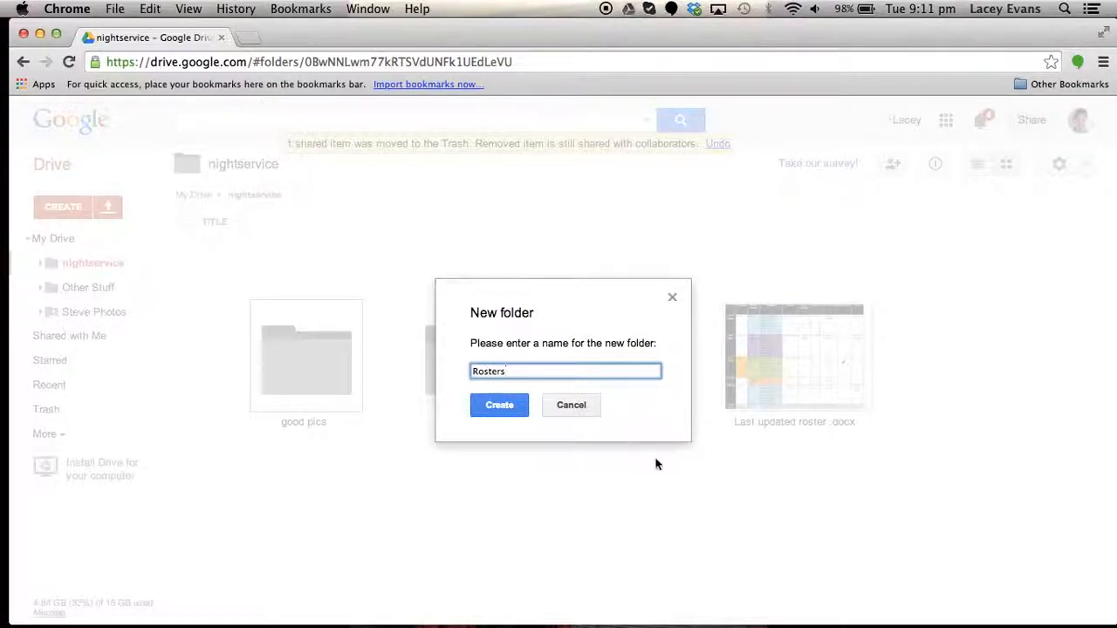
{"action": "left_click", "coordinate": [499, 405]}
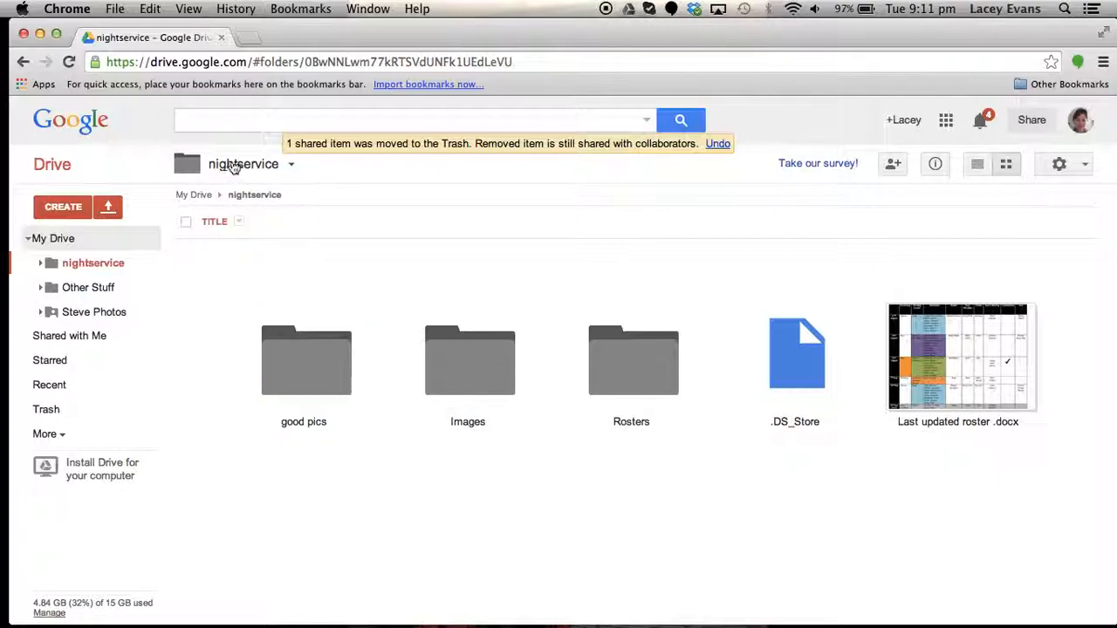
{"action": "left_click_drag", "start_coordinate": [930, 359], "coordinate": [634, 360]}
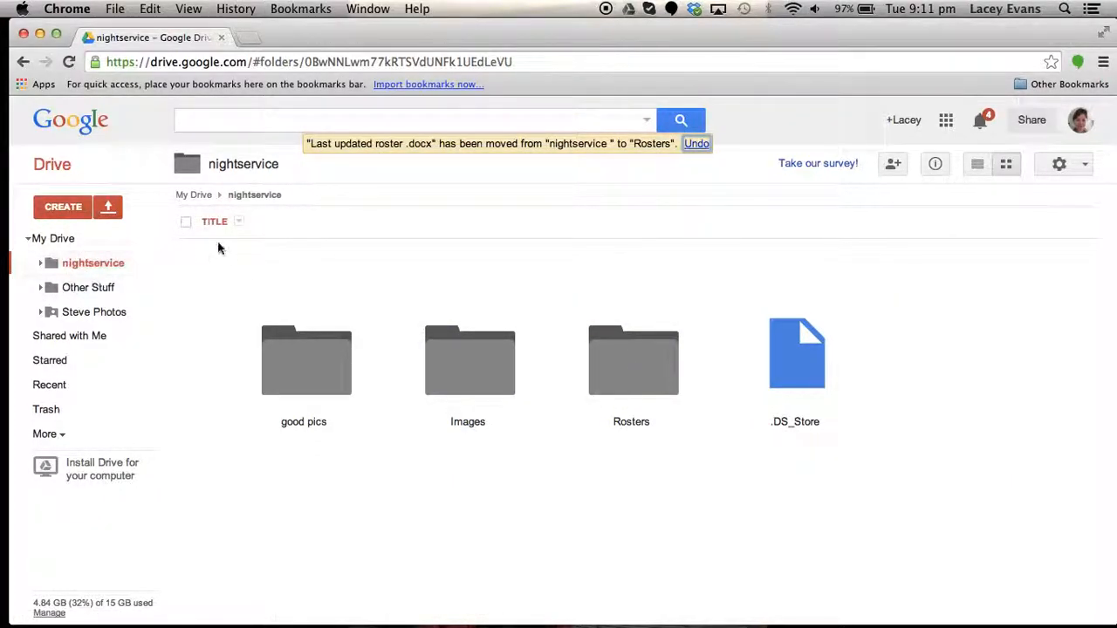
Share the nightservice folder with the suggested contact, giving edit access and notifying them by email, and close the sharing settings.
{"action": "left_click", "coordinate": [898, 170]}
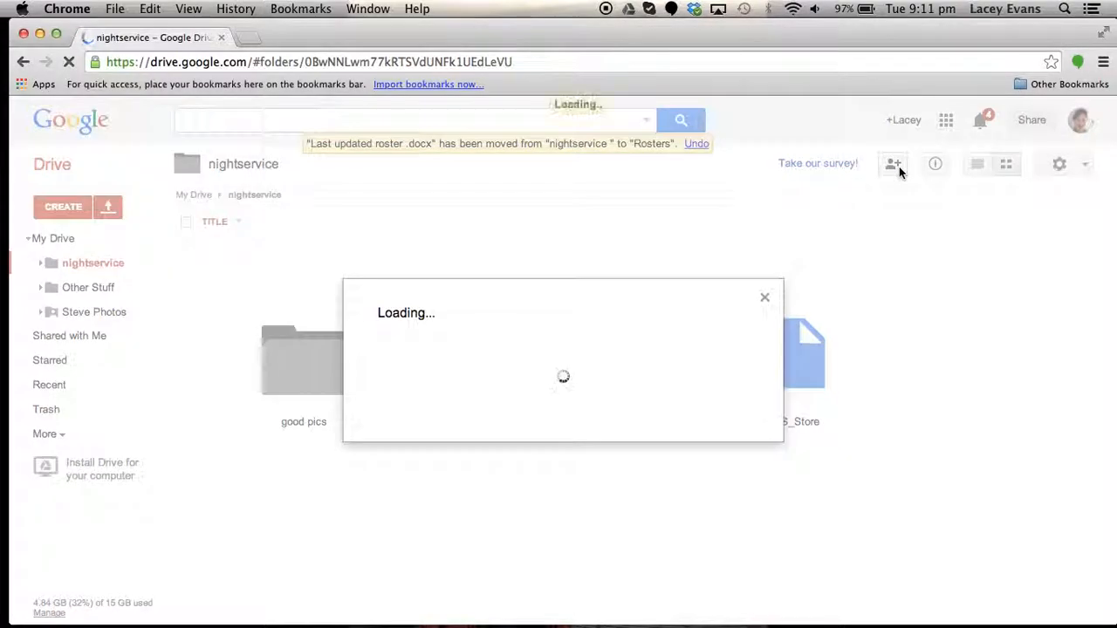
{"action": "left_click", "coordinate": [447, 513]}
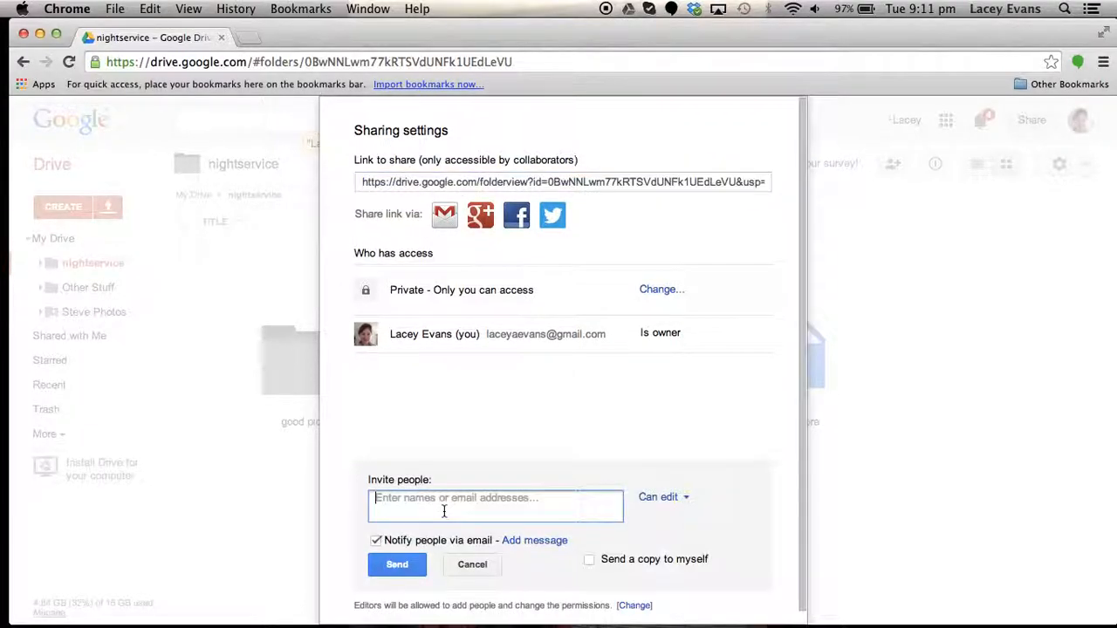
{"action": "type", "text": "damon"}
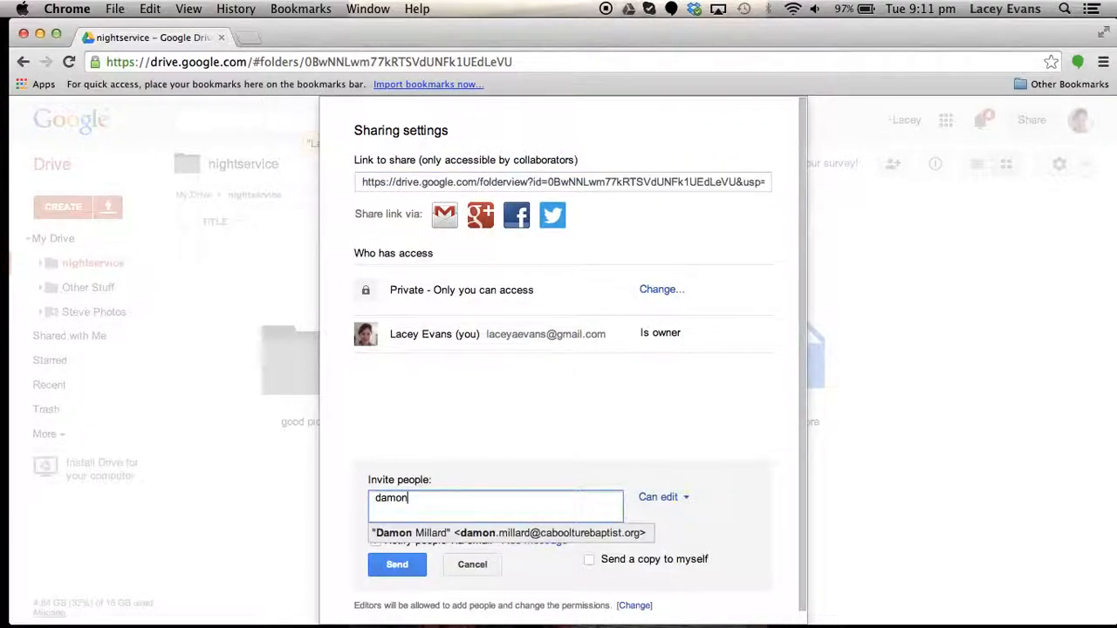
{"action": "left_click", "coordinate": [565, 540]}
{"action": "left_click", "coordinate": [401, 564]}
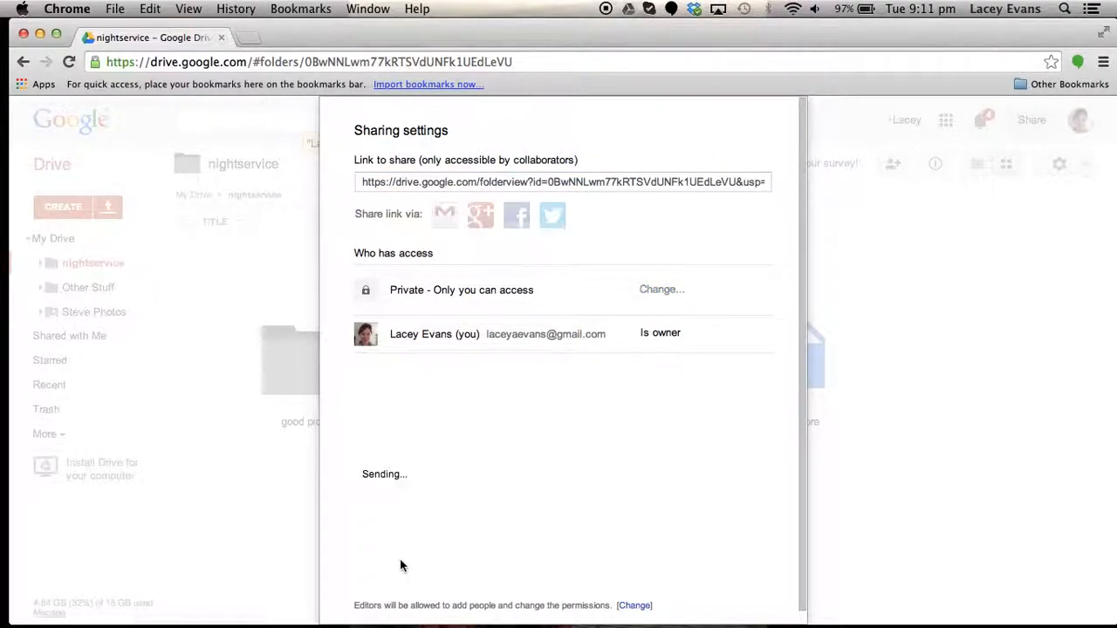
{"action": "left_click", "coordinate": [400, 565]}
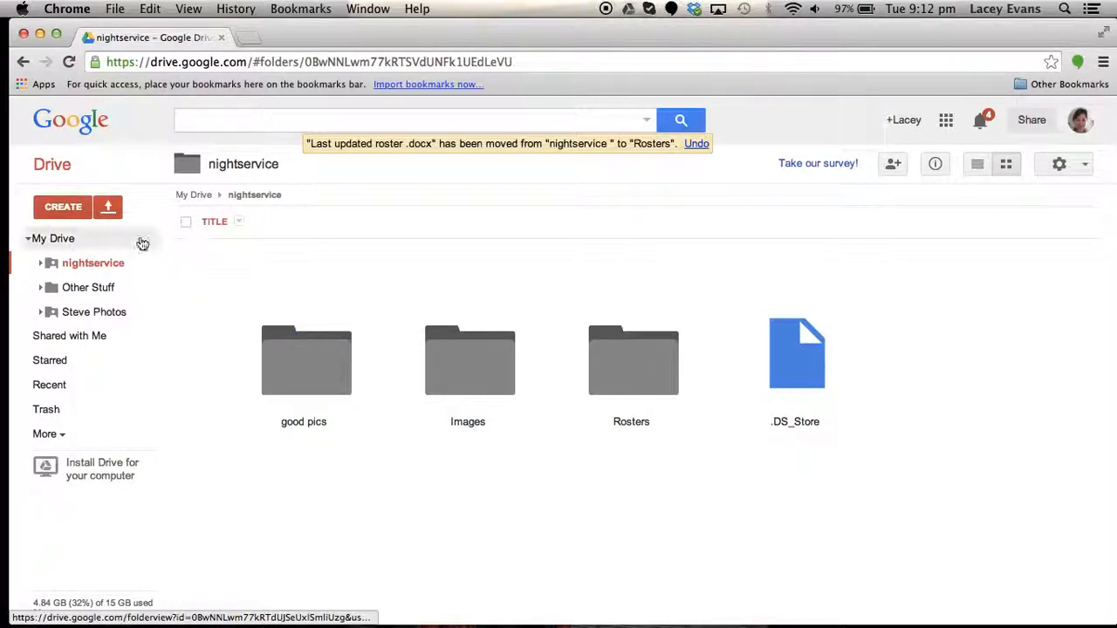
{"action": "left_click", "coordinate": [70, 209]}
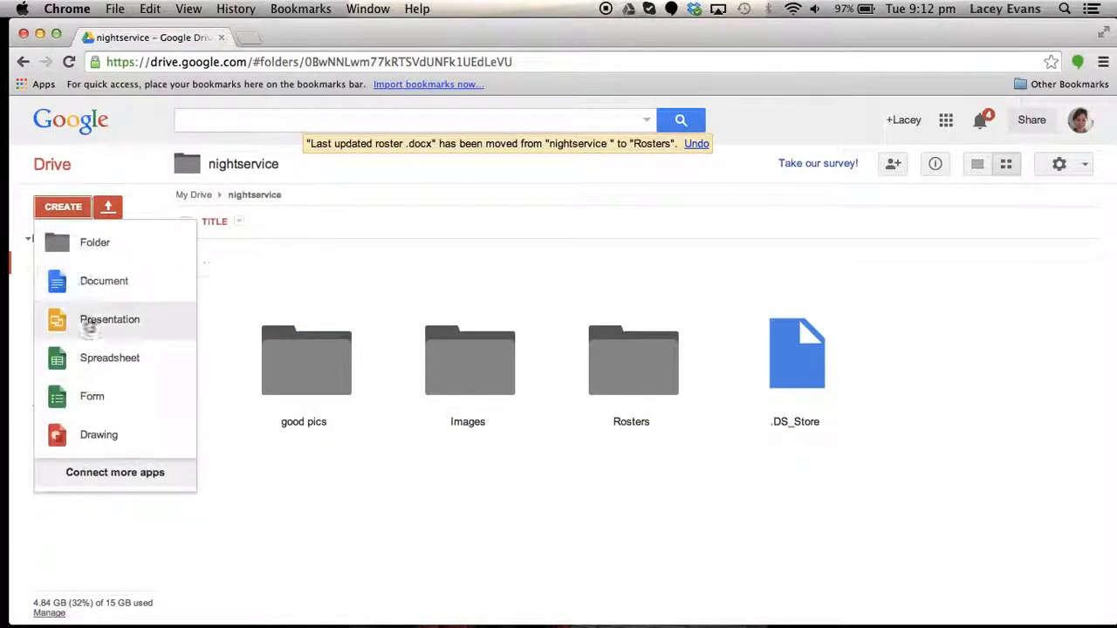
{"action": "left_click", "coordinate": [66, 208]}
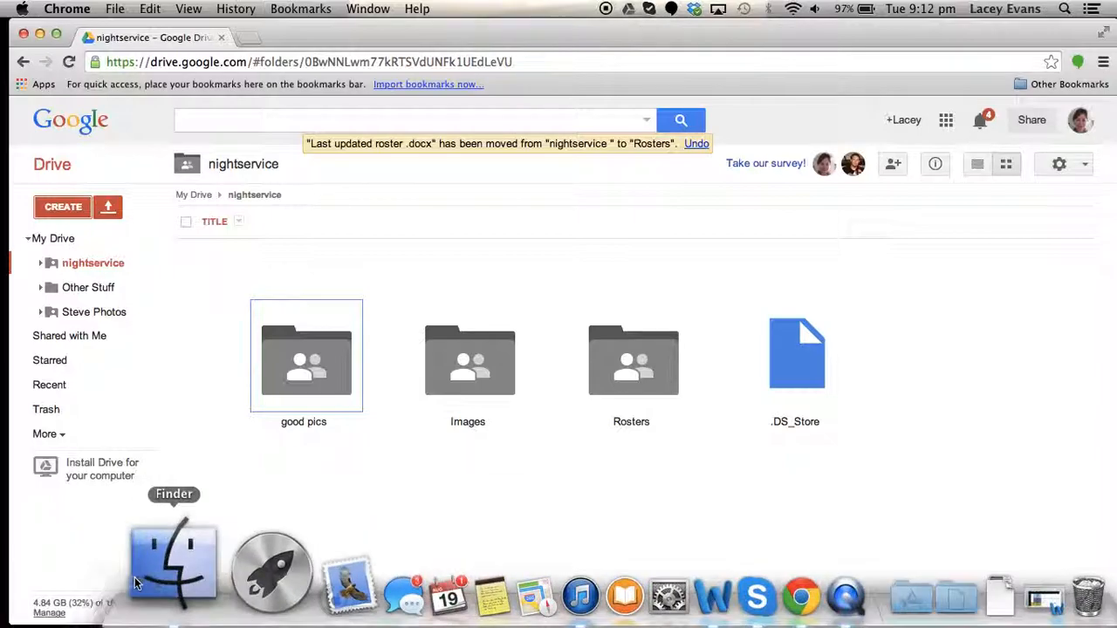
Switch to Finder, examine the nightservice and Steve Photos folders in the local Google Drive folder, and return to the browser.
{"action": "left_click", "coordinate": [144, 581]}
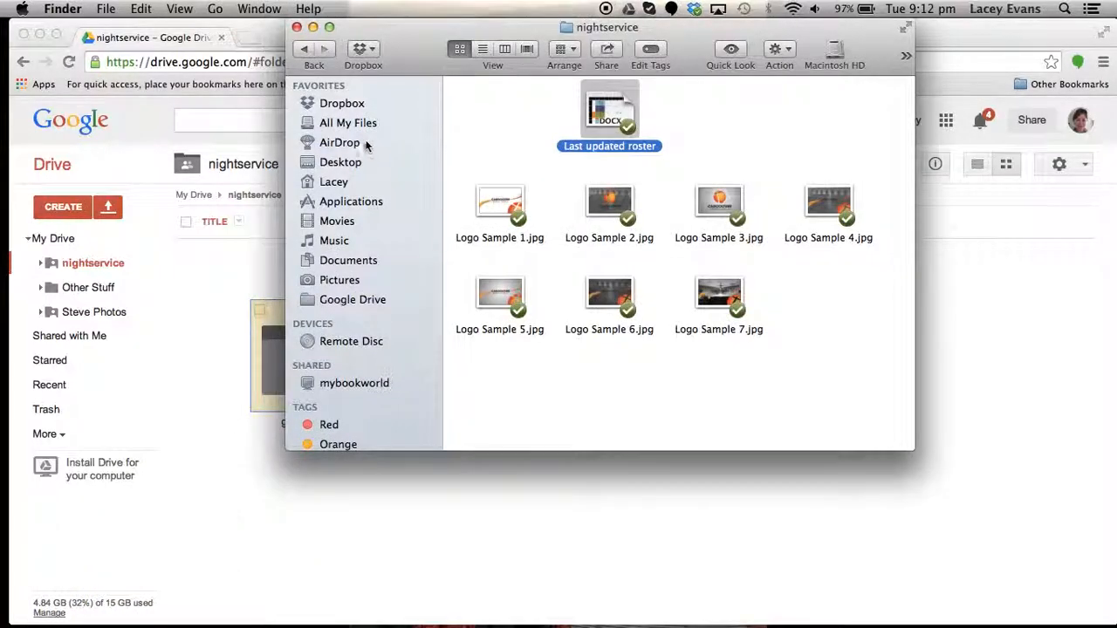
{"action": "left_click", "coordinate": [349, 301]}
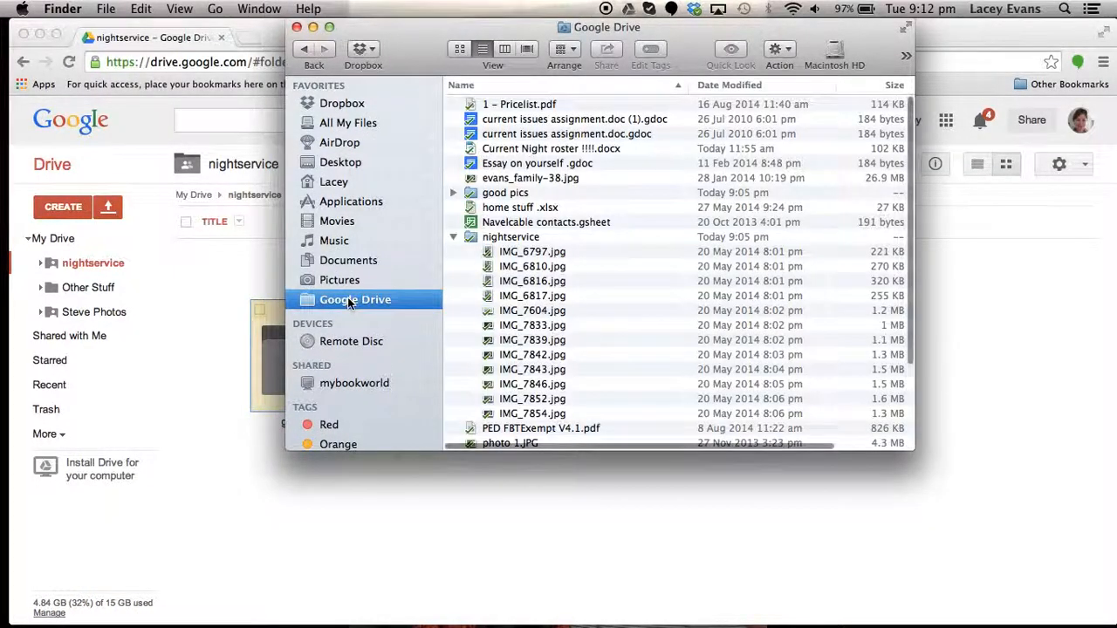
{"action": "left_click", "coordinate": [452, 237]}
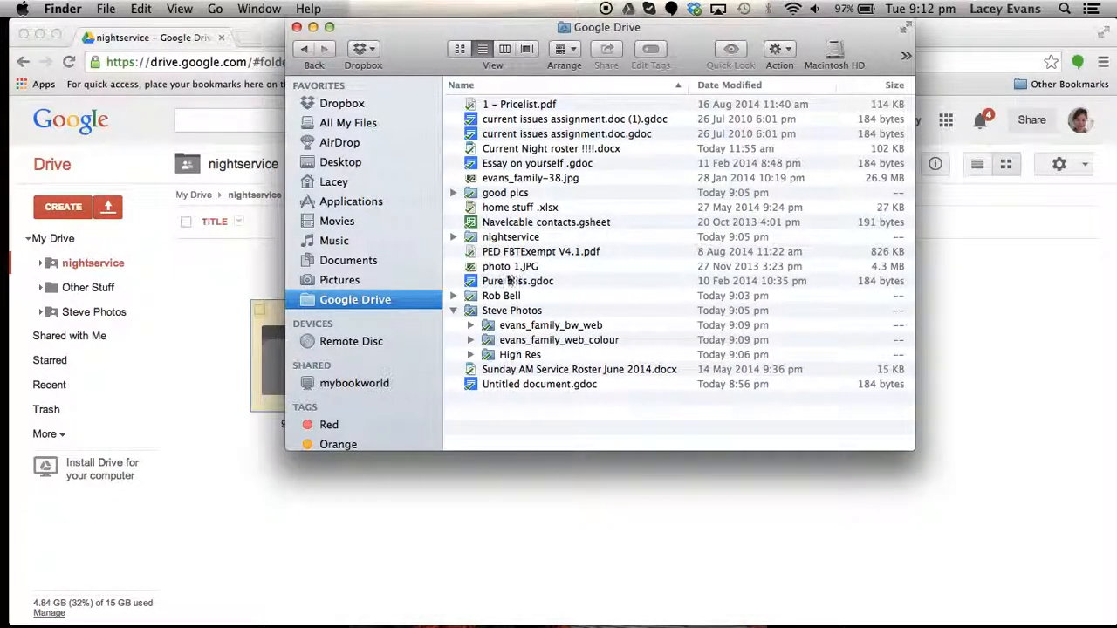
{"action": "left_click", "coordinate": [453, 311]}
{"action": "left_click", "coordinate": [453, 237]}
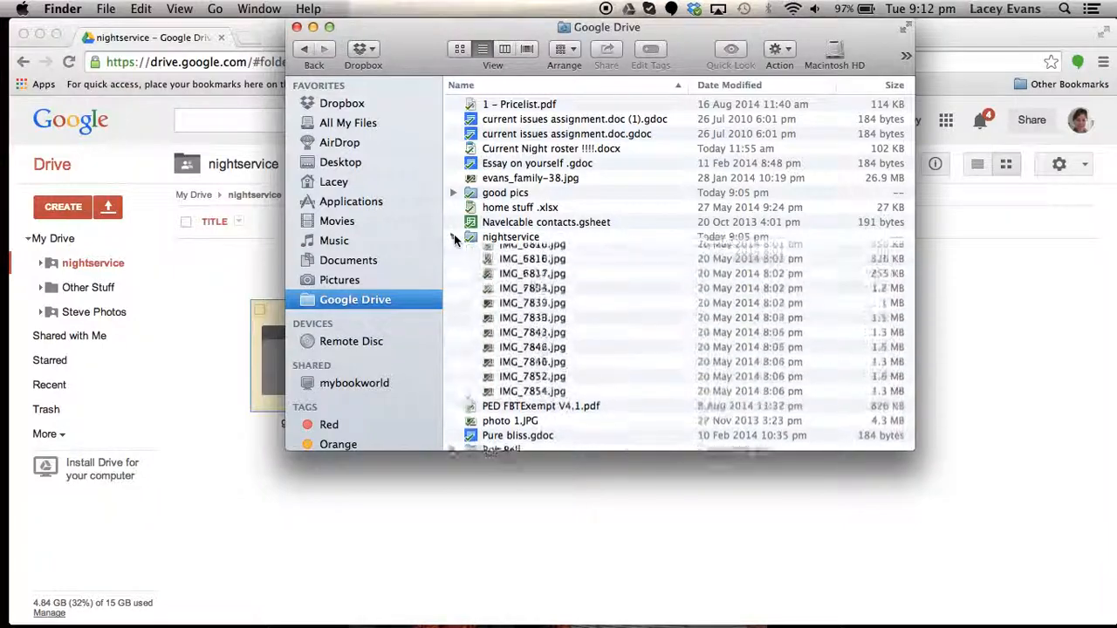
{"action": "left_click", "coordinate": [479, 239]}
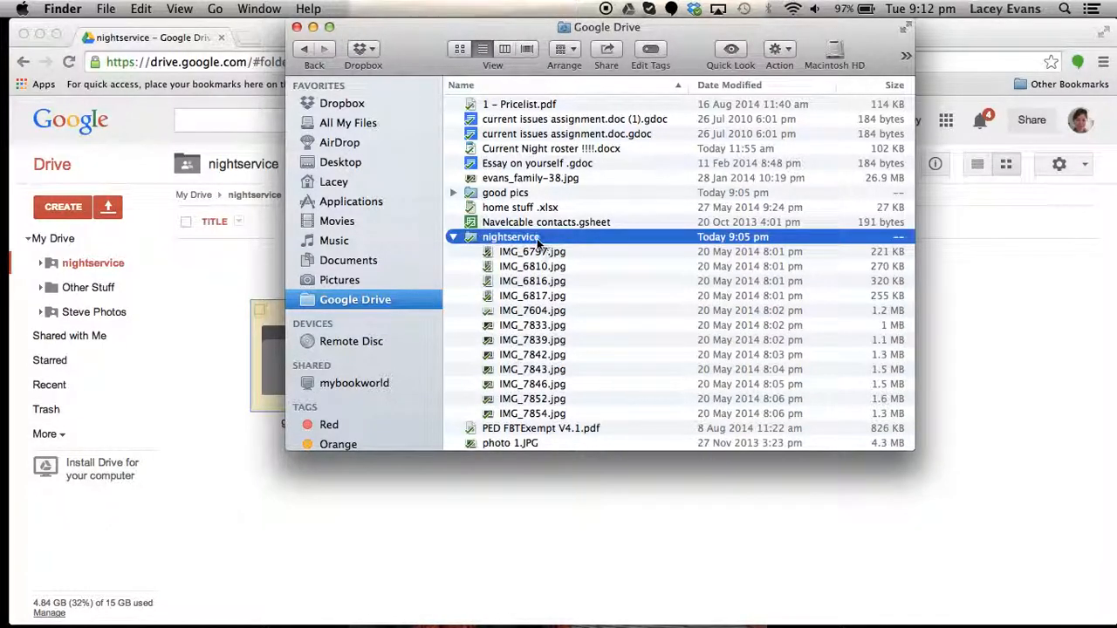
{"action": "left_click", "coordinate": [453, 238]}
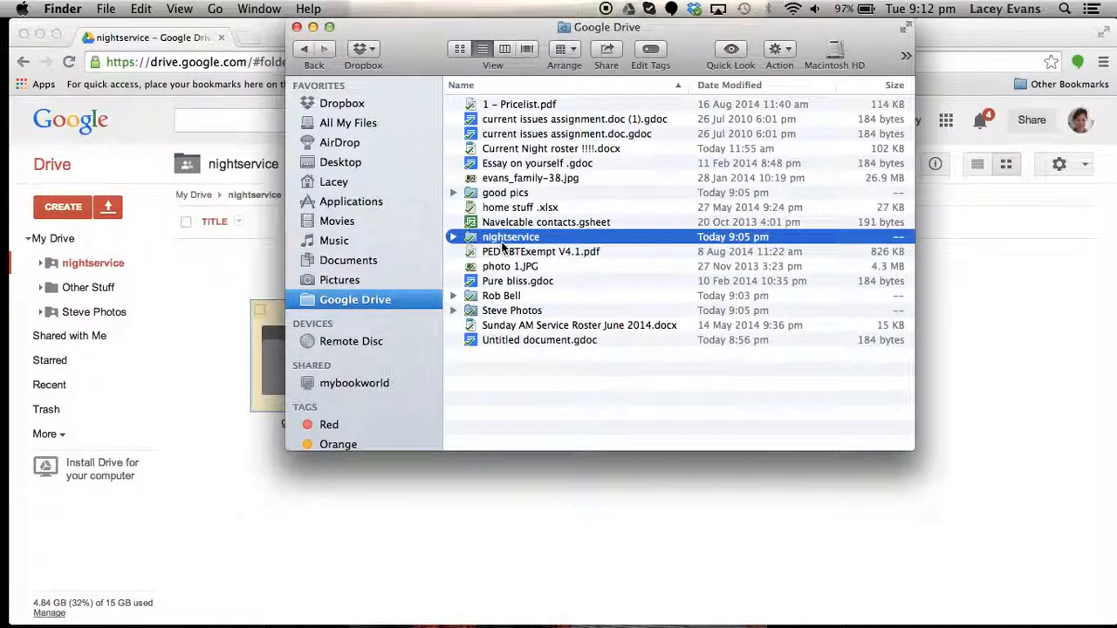
{"action": "left_click", "coordinate": [591, 495]}
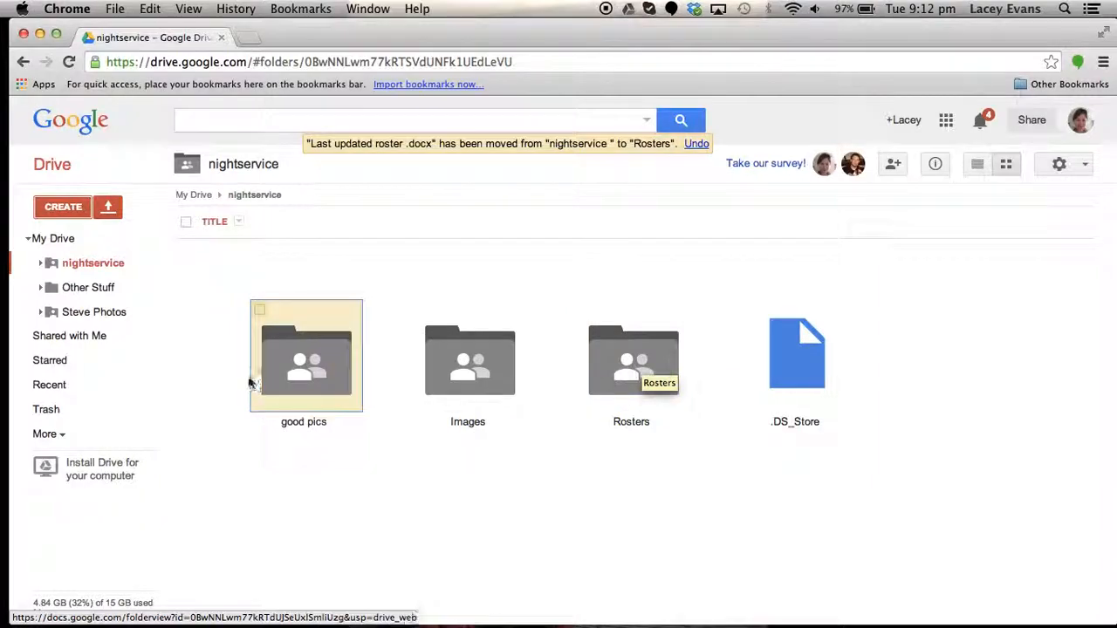
Open the shared Rosters folder, preview Last updated roster .docx, and close the preview.
{"action": "left_click", "coordinate": [317, 378]}
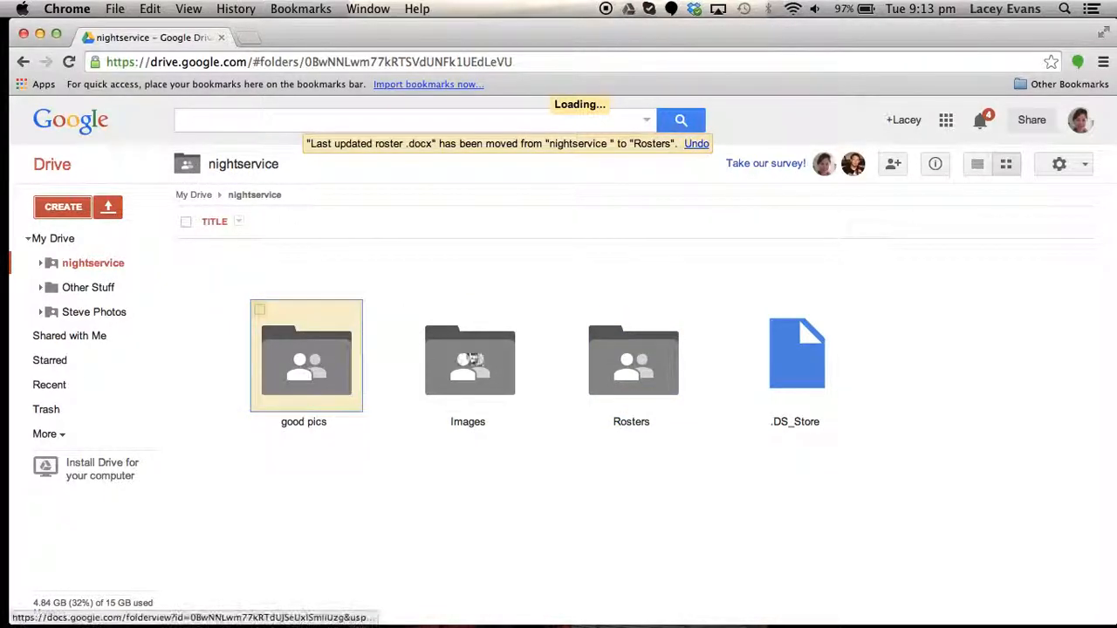
{"action": "double_click", "coordinate": [639, 364]}
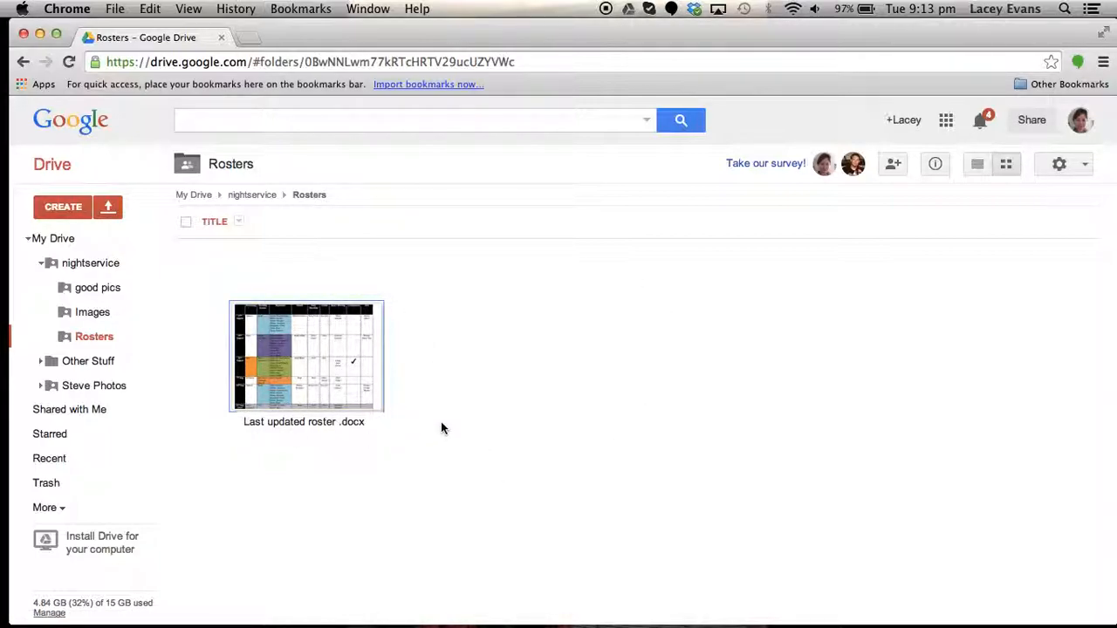
{"action": "left_click", "coordinate": [317, 361]}
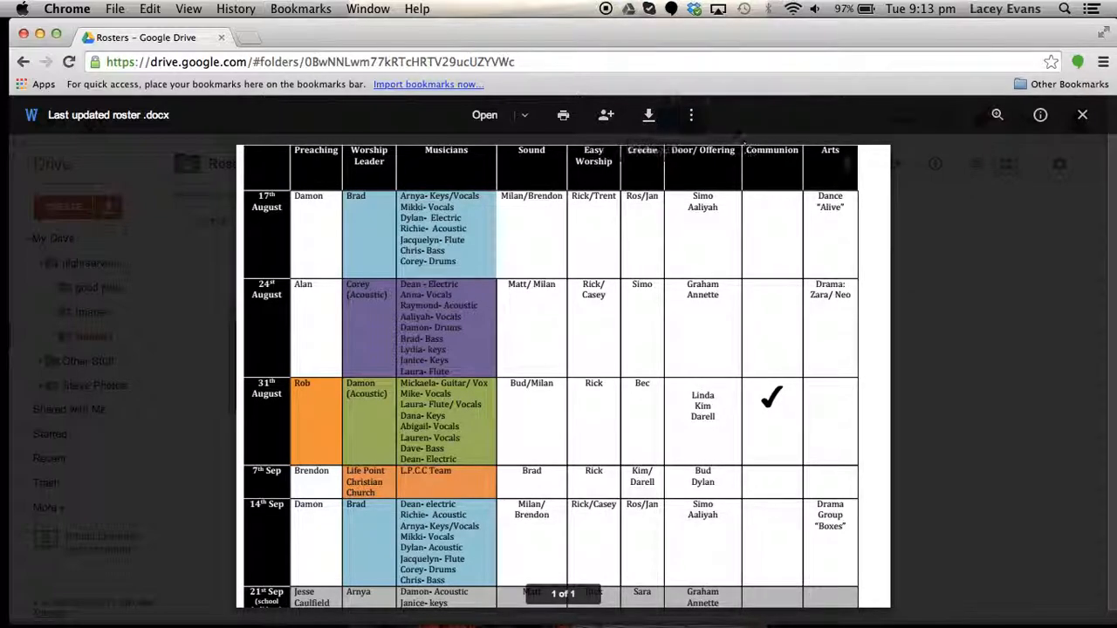
{"action": "left_click", "coordinate": [648, 116]}
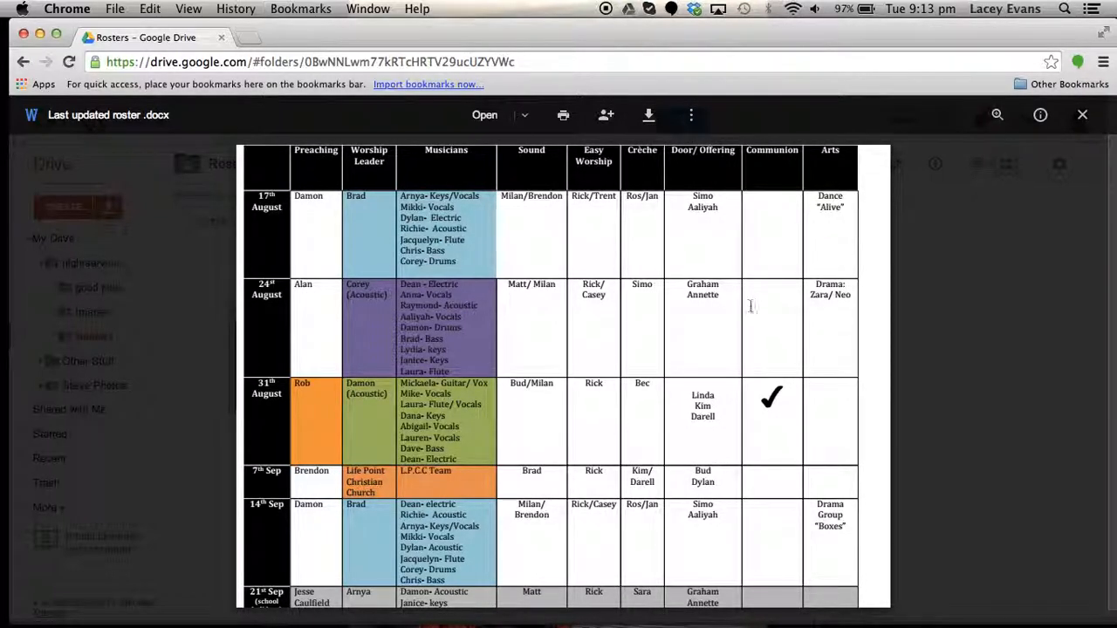
{"action": "mouse_move", "coordinate": [838, 571]}
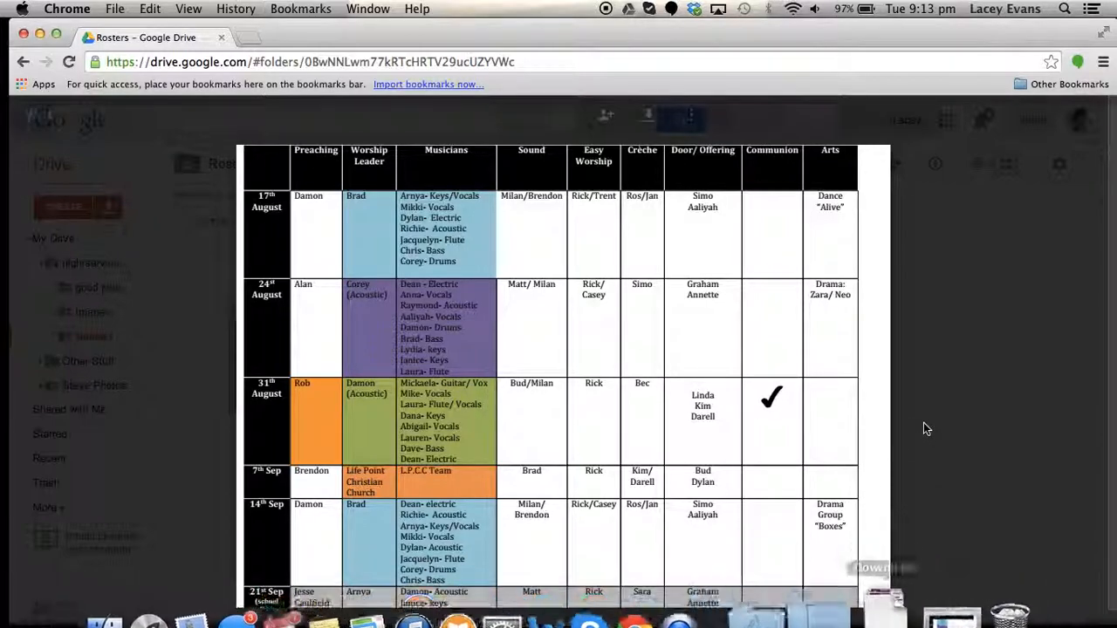
{"action": "left_click", "coordinate": [1083, 115]}
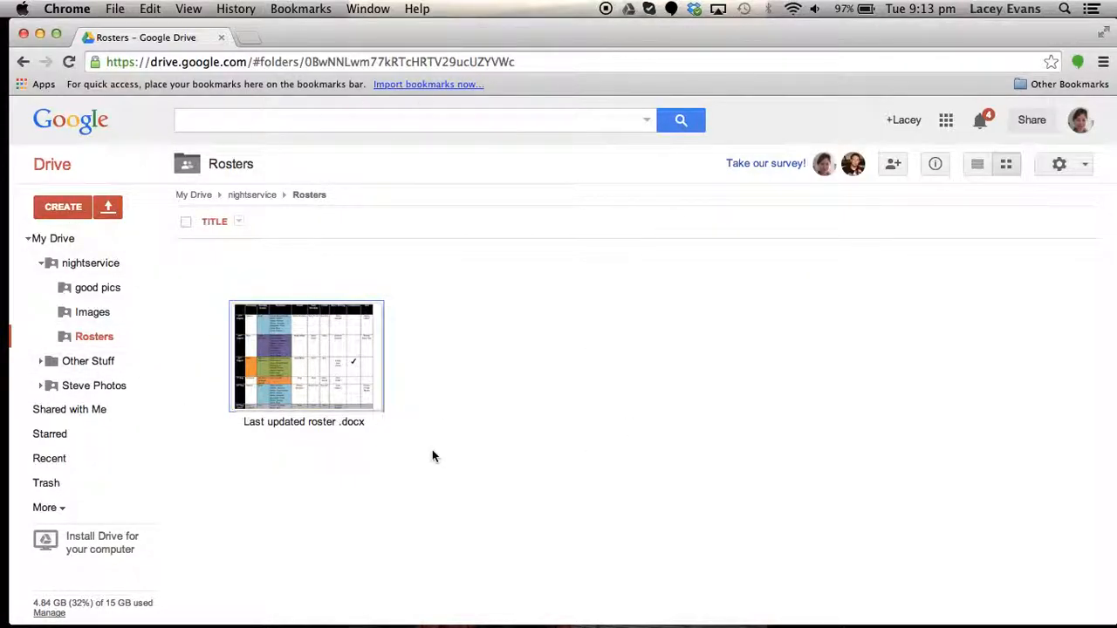
Switch to Finder, open the local nightservice folder to view its files, and return to the browser.
{"action": "left_click", "coordinate": [167, 565]}
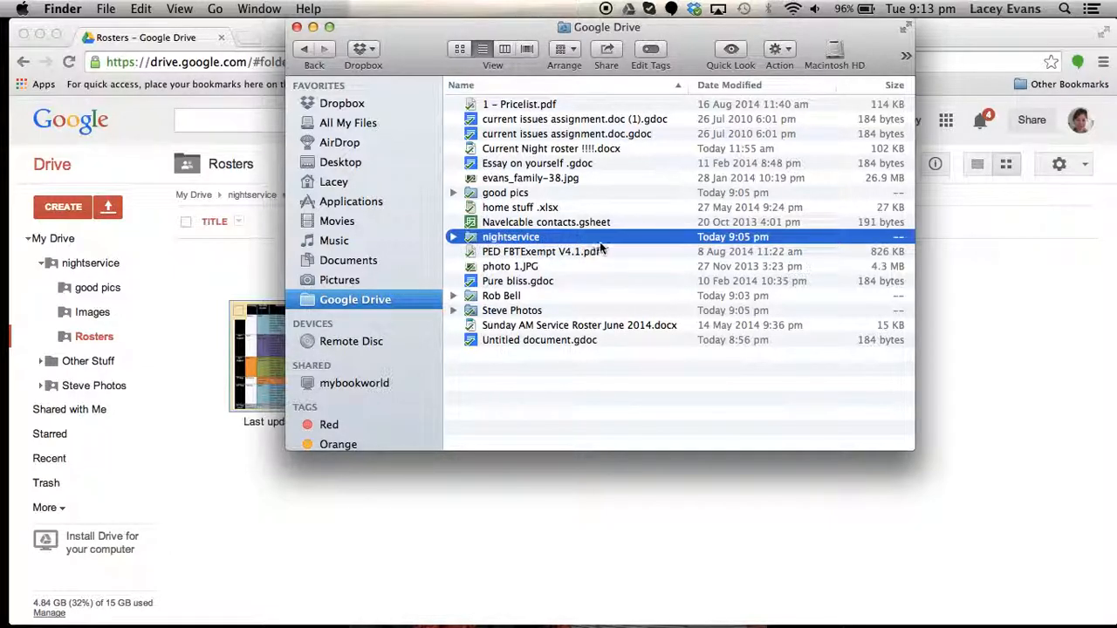
{"action": "double_click", "coordinate": [511, 236]}
{"action": "left_click", "coordinate": [535, 332]}
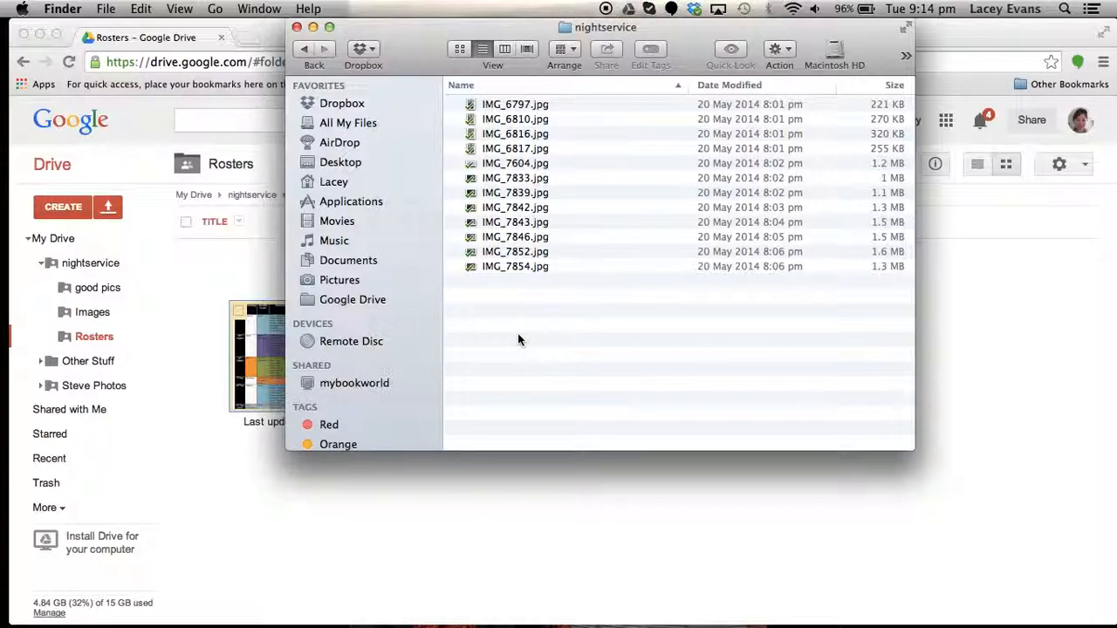
{"action": "left_click", "coordinate": [439, 526]}
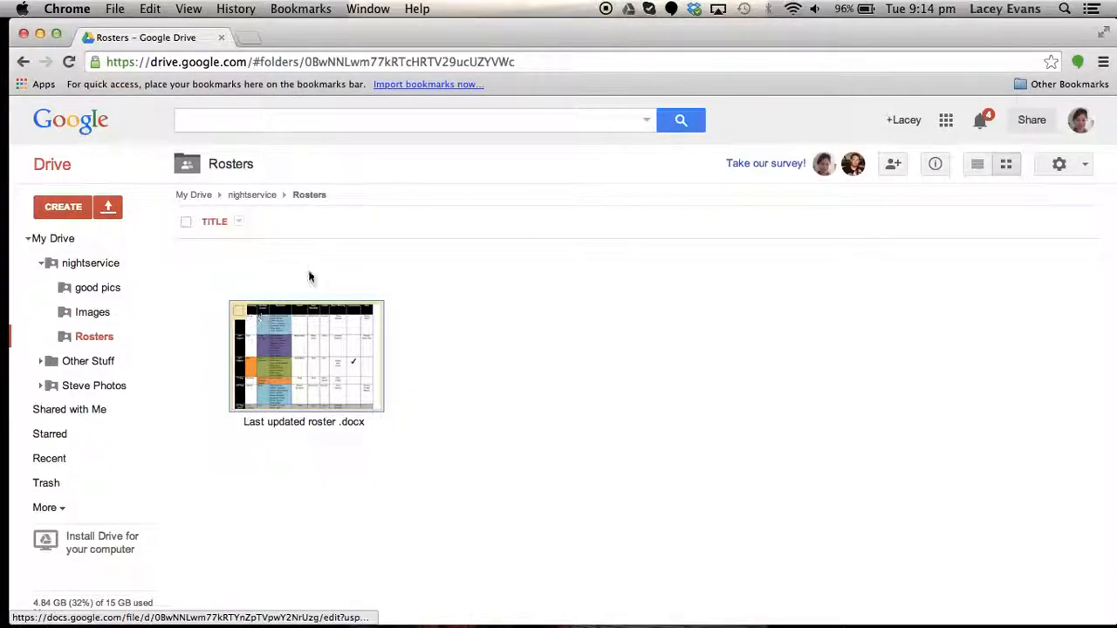
Switch back to Finder and show the top-level contents of the local Google Drive folder.
{"action": "mouse_move", "coordinate": [729, 574]}
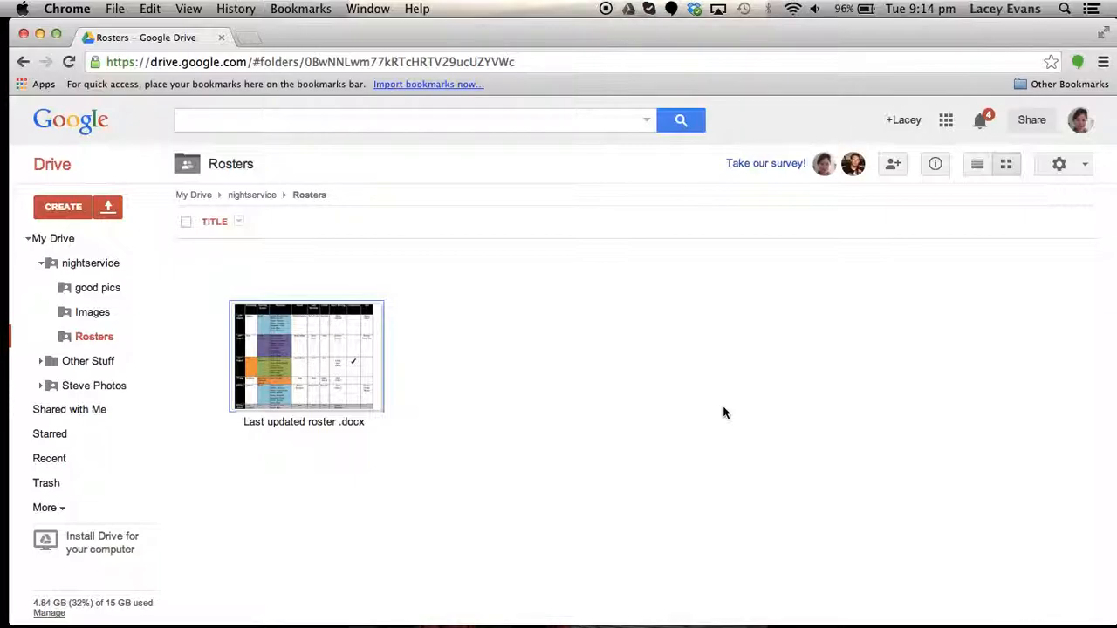
{"action": "mouse_move", "coordinate": [253, 607]}
{"action": "left_click", "coordinate": [153, 585]}
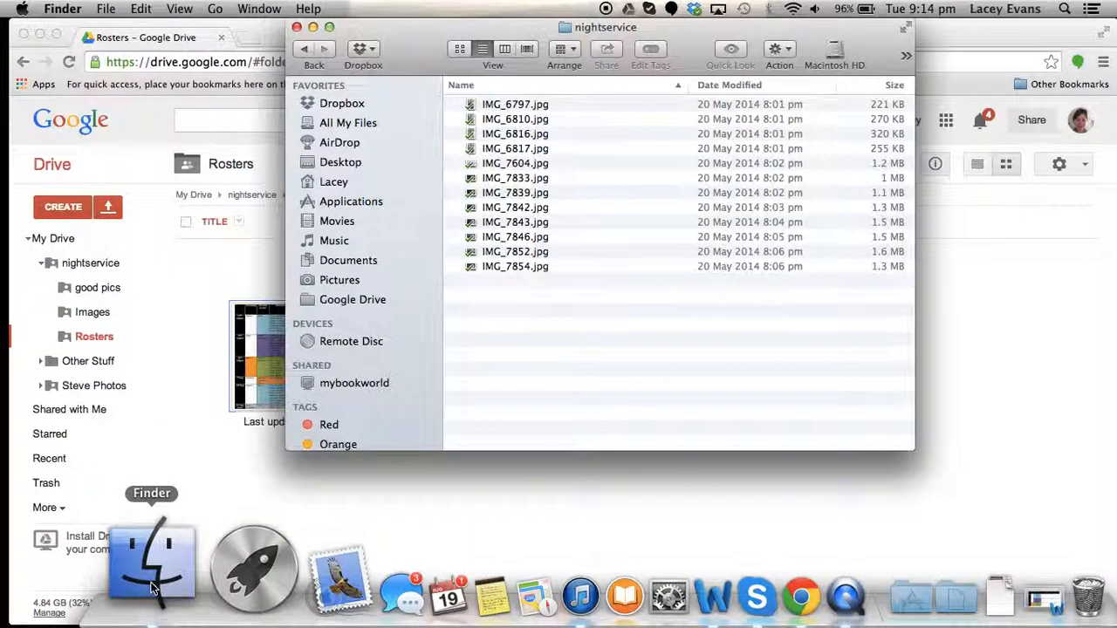
{"action": "left_click", "coordinate": [353, 297]}
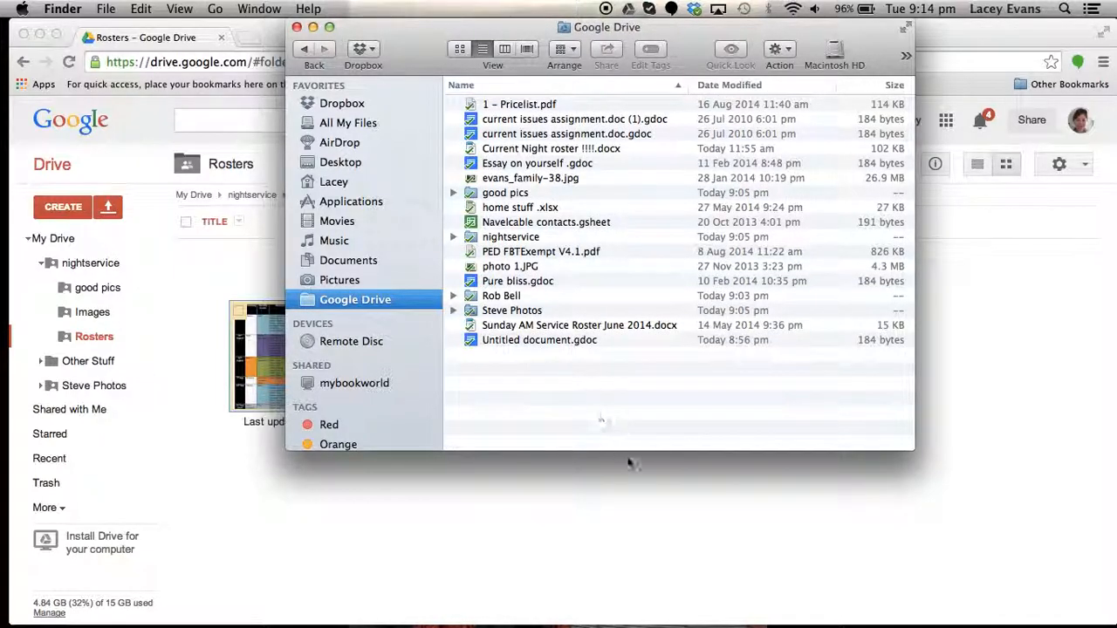